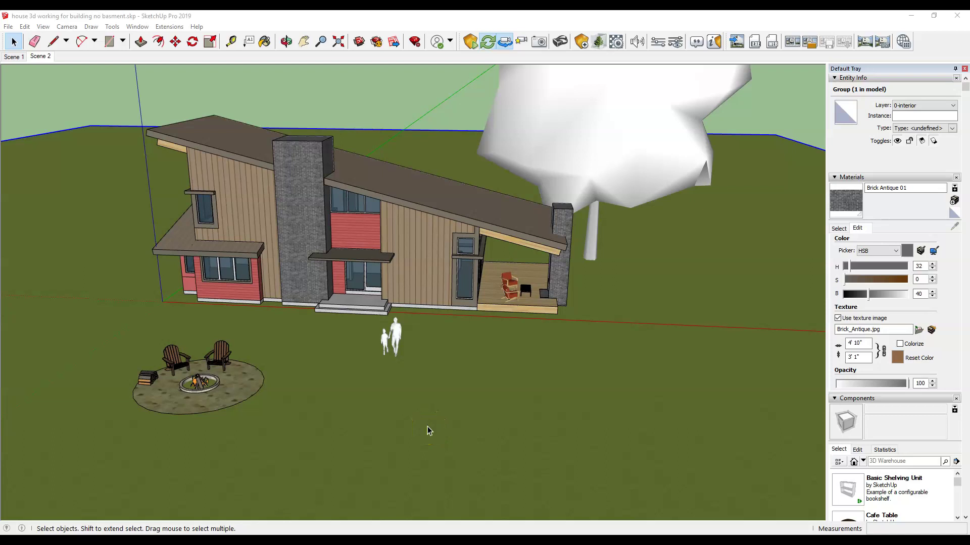
# Clear the selection and open the Enscape Materials editor, placing its window over the model
pyautogui.click(437, 424)
pyautogui.click(426, 86)
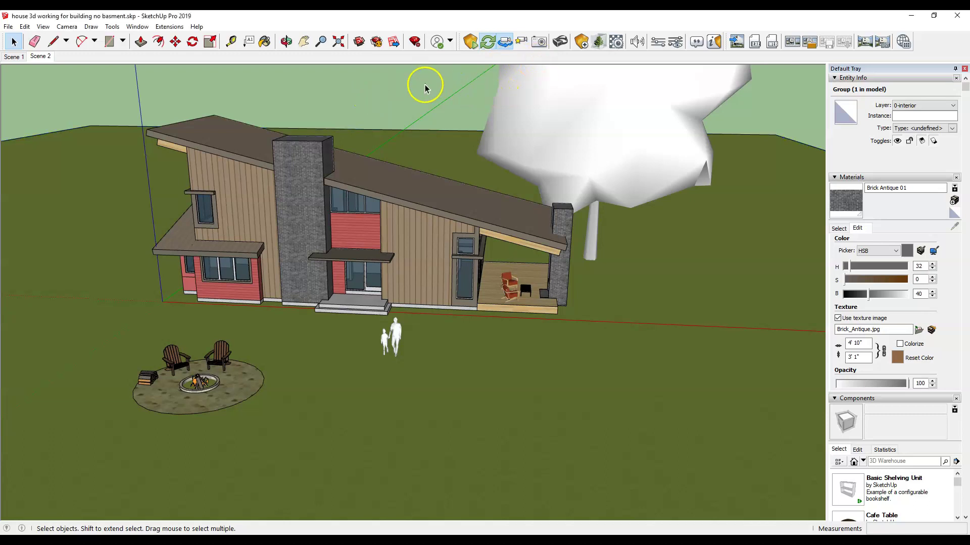
pyautogui.click(616, 42)
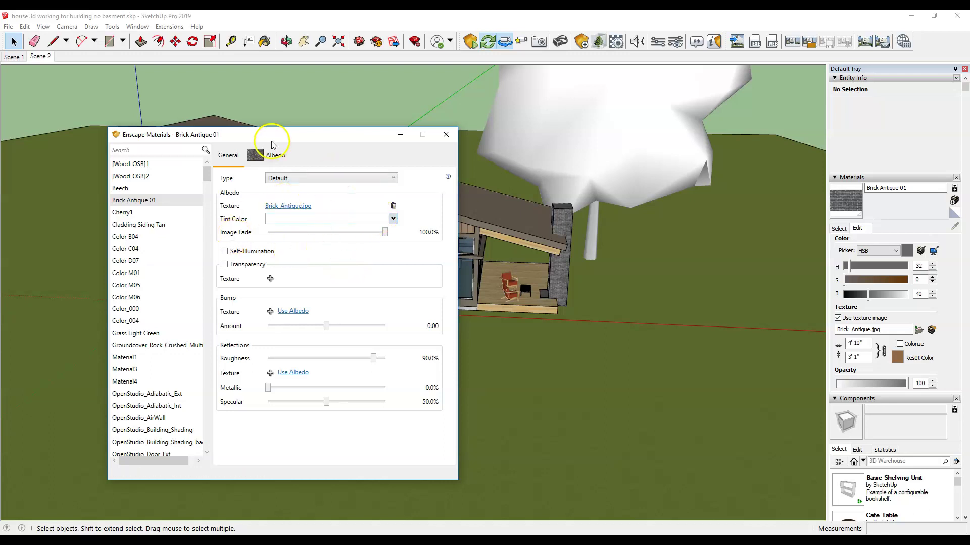
pyautogui.moveTo(273, 135); pyautogui.dragTo(630, 156)
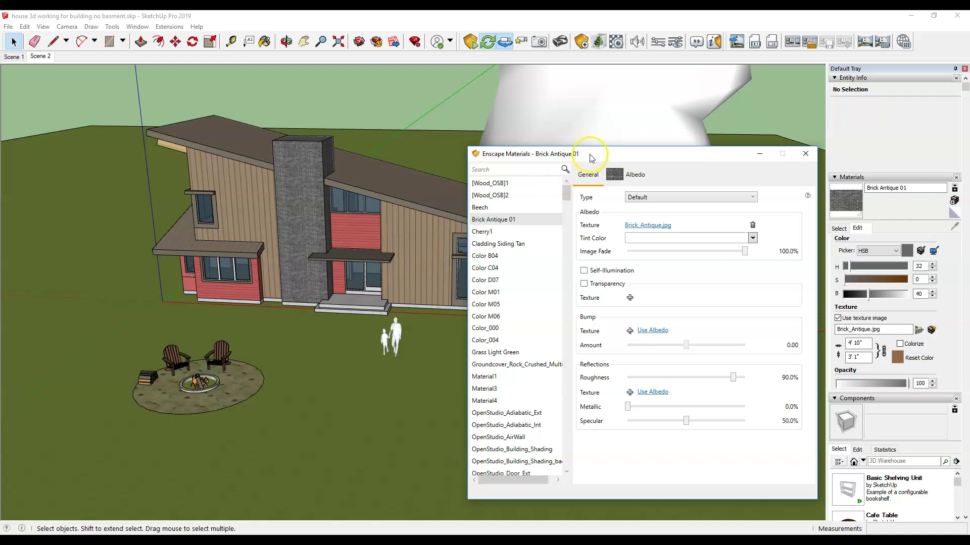
pyautogui.moveTo(589, 156); pyautogui.dragTo(333, 123)
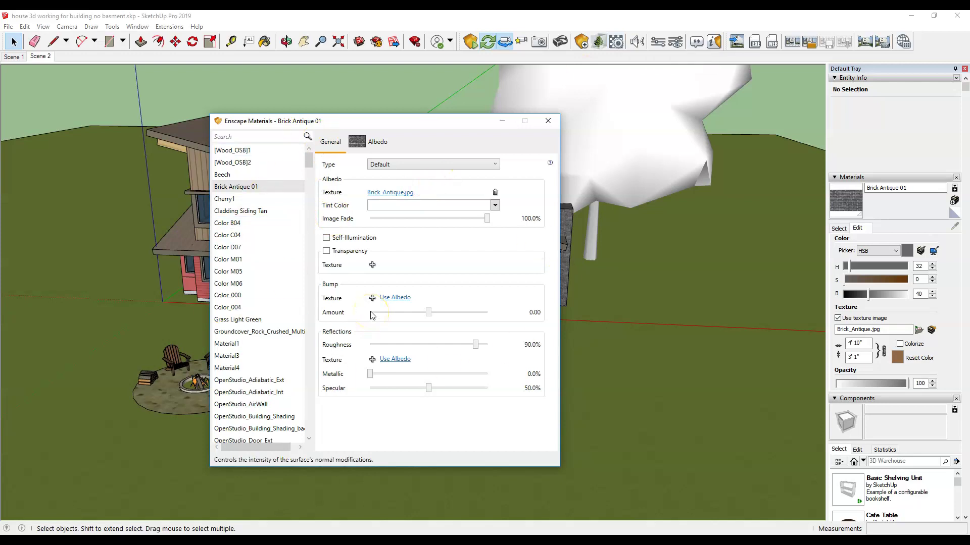
# Select the Cladding Siding Tan material and use its albedo texture as the bump map
pyautogui.scroll(-1, 280, 260)
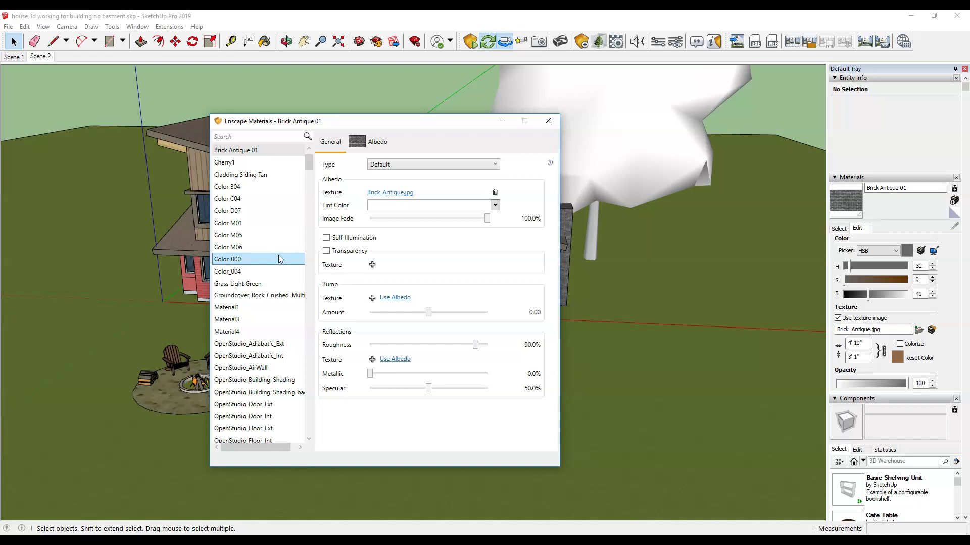
pyautogui.scroll(1, 280, 260)
pyautogui.click(250, 212)
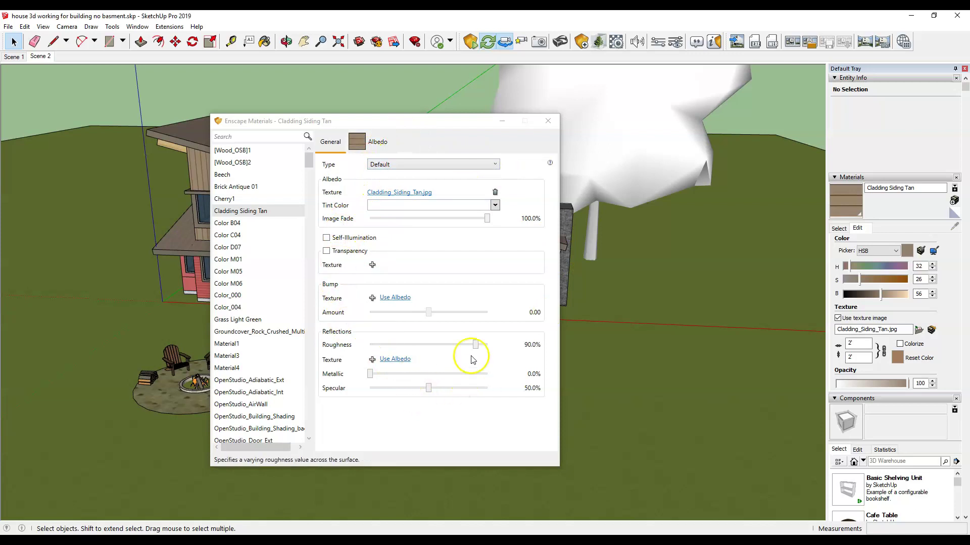
pyautogui.click(354, 293)
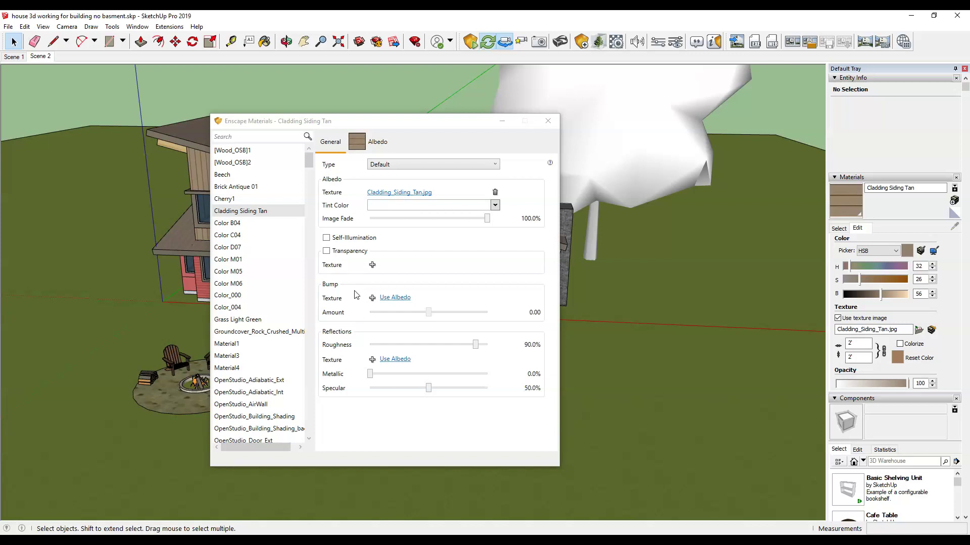
pyautogui.click(338, 303)
pyautogui.click(323, 291)
pyautogui.click(349, 299)
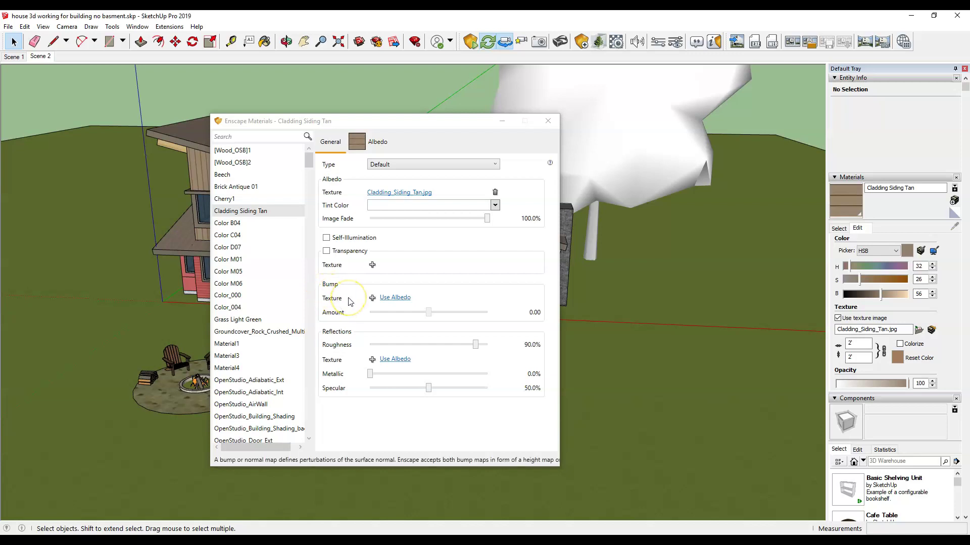
pyautogui.click(389, 314)
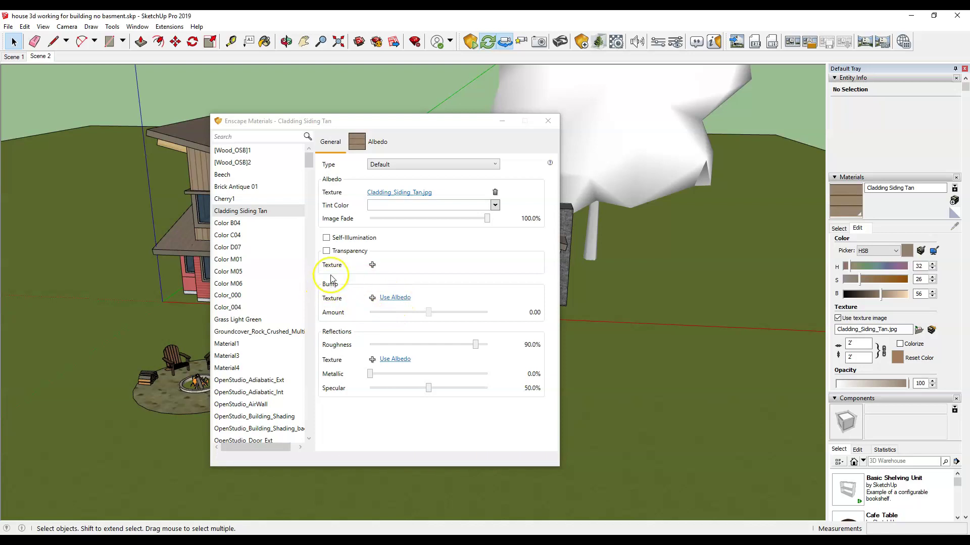
pyautogui.click(392, 298)
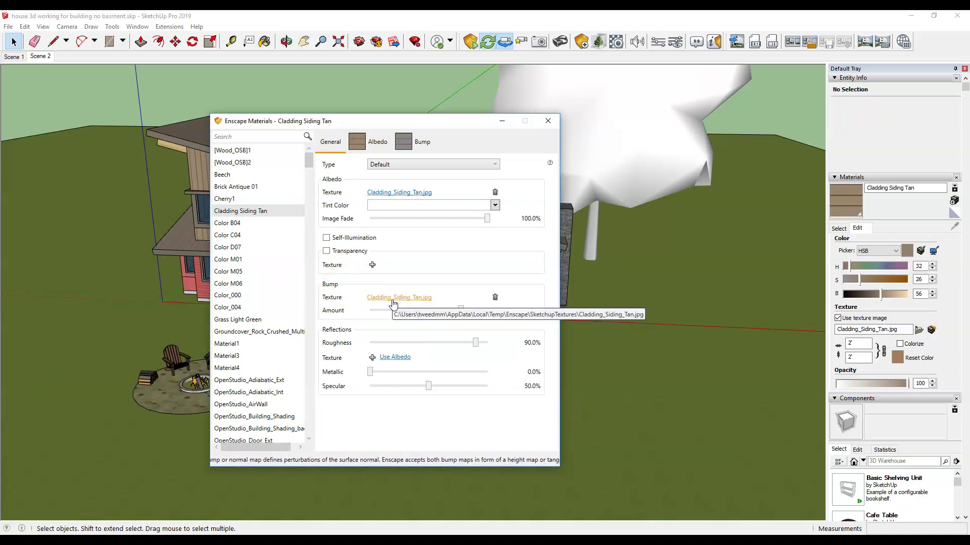
# Preview the bump image of Cladding Siding Tan and set its bump amount to 2.91
pyautogui.click(413, 140)
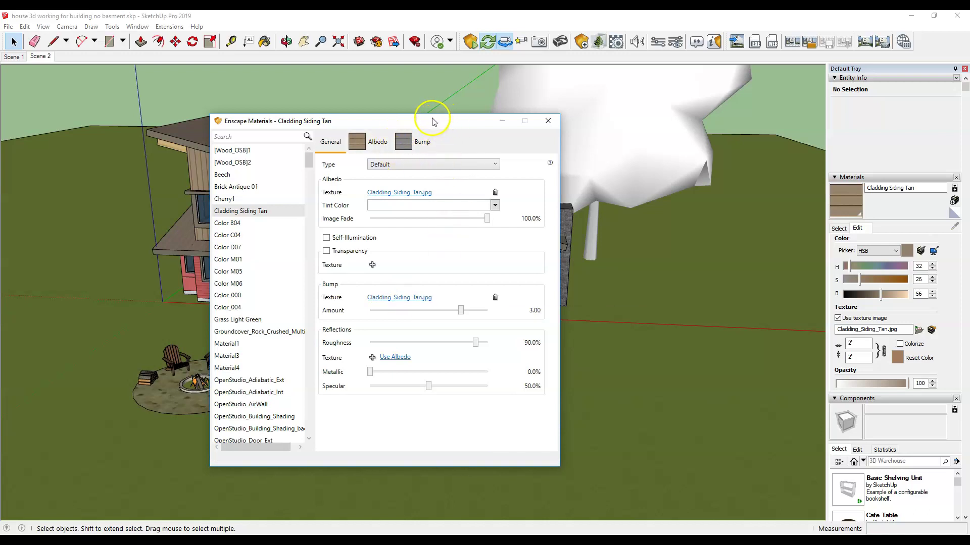
pyautogui.click(412, 142)
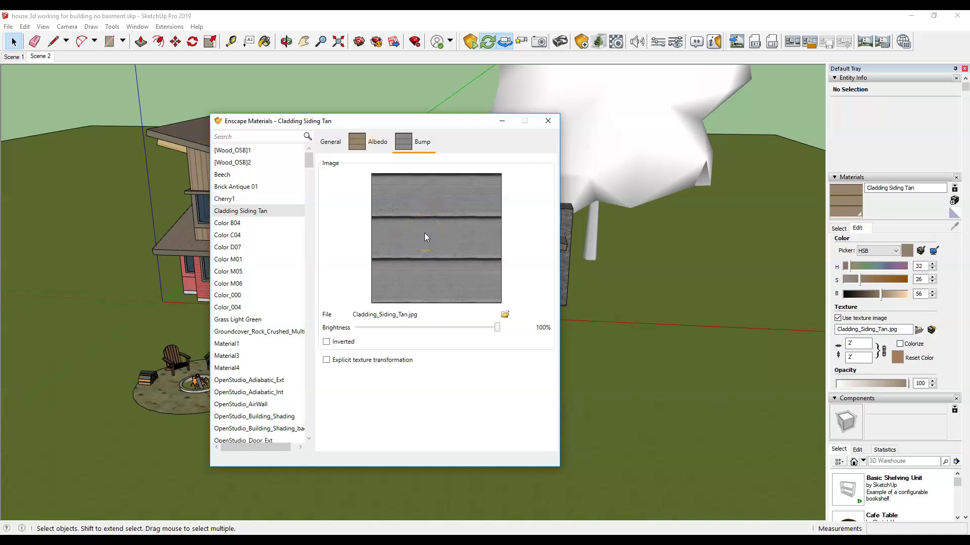
pyautogui.click(424, 238)
pyautogui.click(329, 142)
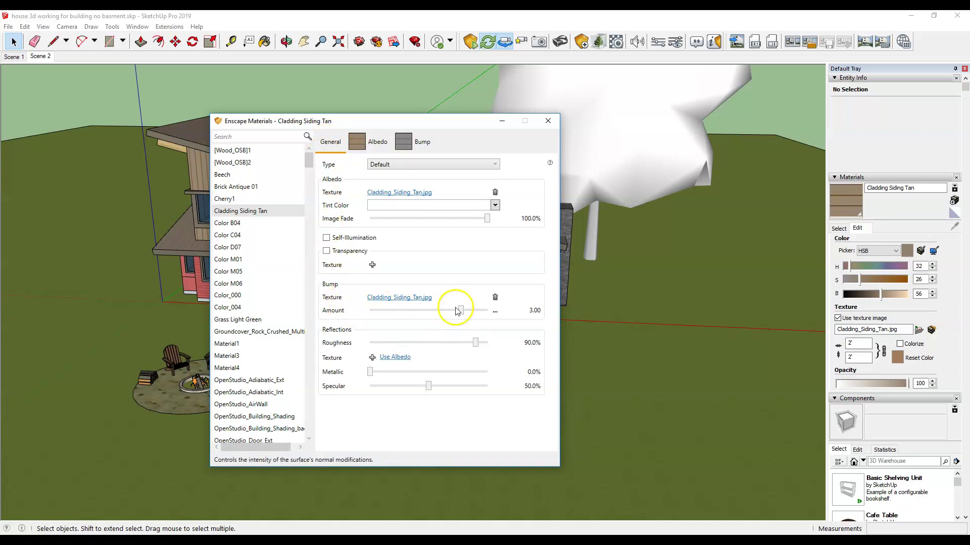
pyautogui.moveTo(461, 311); pyautogui.dragTo(386, 317)
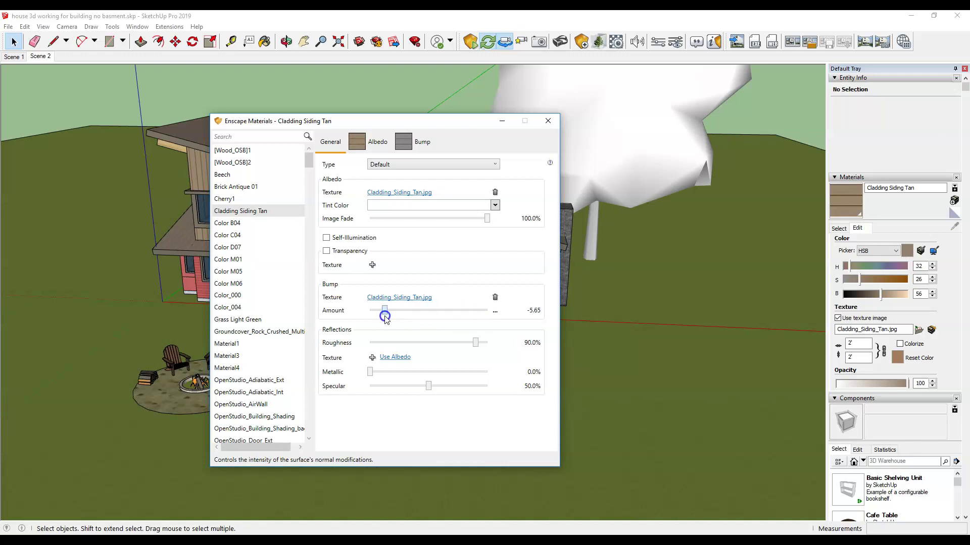
pyautogui.moveTo(386, 318); pyautogui.dragTo(493, 315)
pyautogui.moveTo(492, 313); pyautogui.dragTo(461, 310)
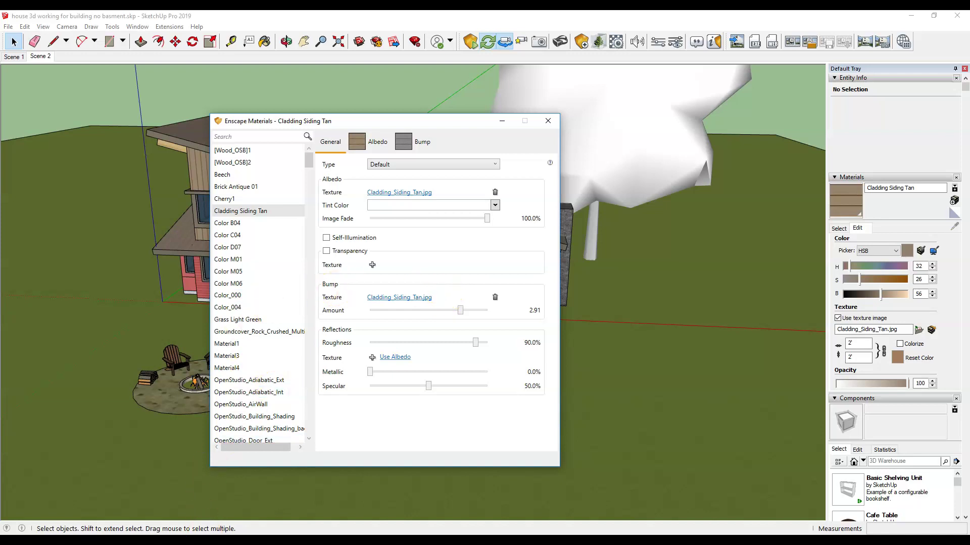
# Examine the tan siding beside the front door in the Enscape render window and return to SketchUp
pyautogui.click(98, 294)
pyautogui.moveTo(443, 122); pyautogui.dragTo(771, 106)
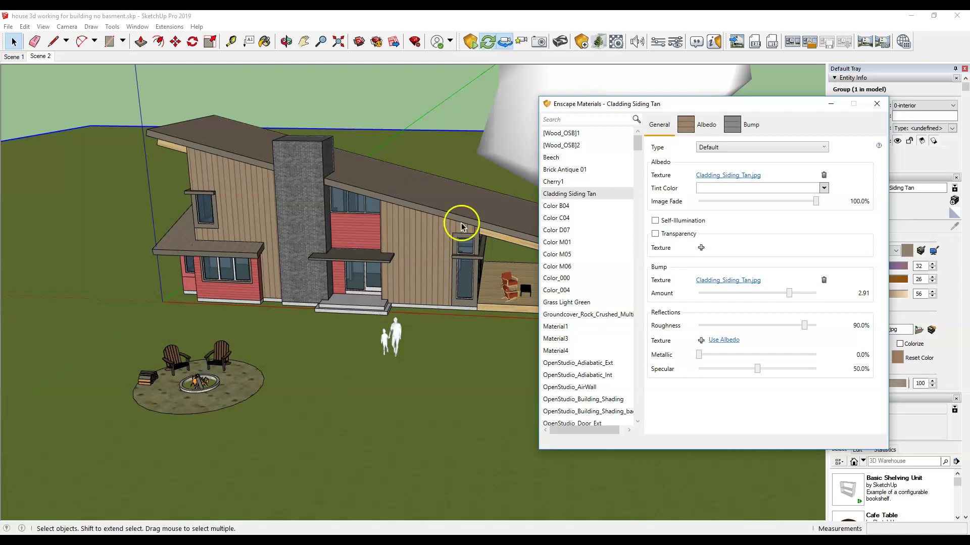
pyautogui.scroll(10, 411, 264)
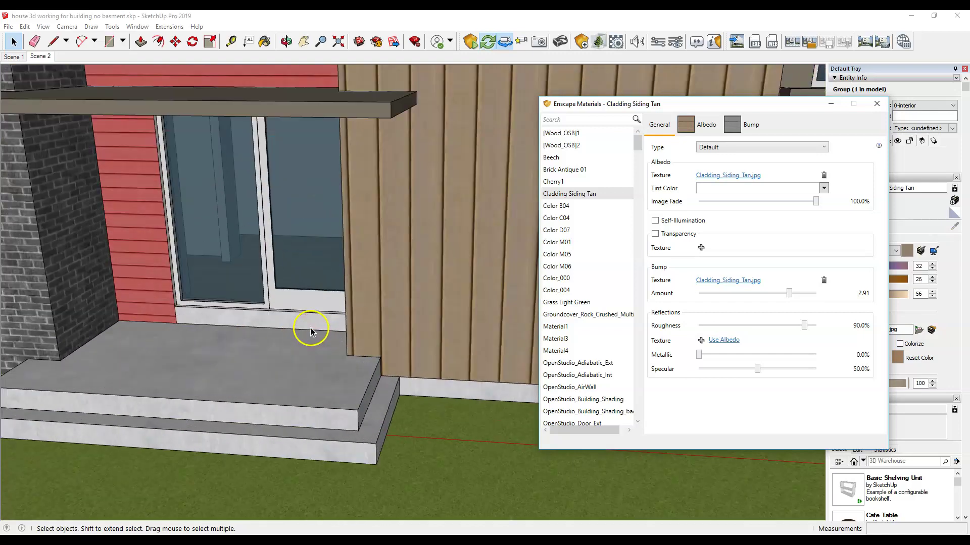
pyautogui.click(212, 505)
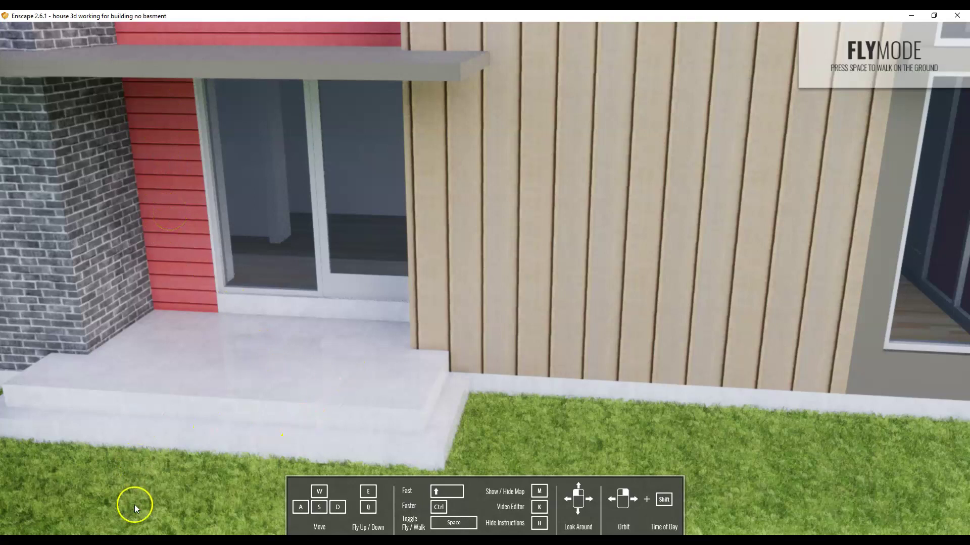
pyautogui.moveTo(194, 541)
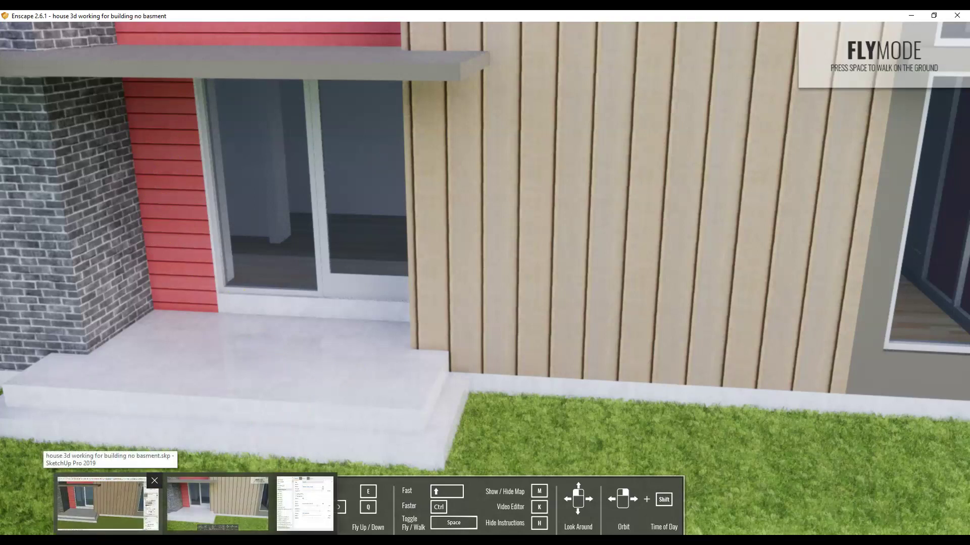
pyautogui.click(111, 505)
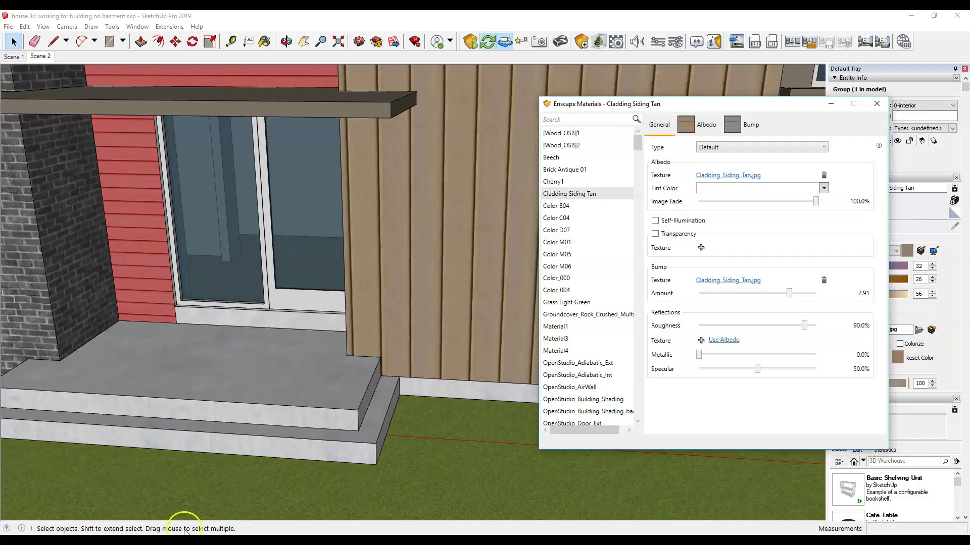
# Select the red siding material Material1, use its albedo texture as the bump map and preview the bump image
pyautogui.moveTo(616, 102); pyautogui.dragTo(514, 130)
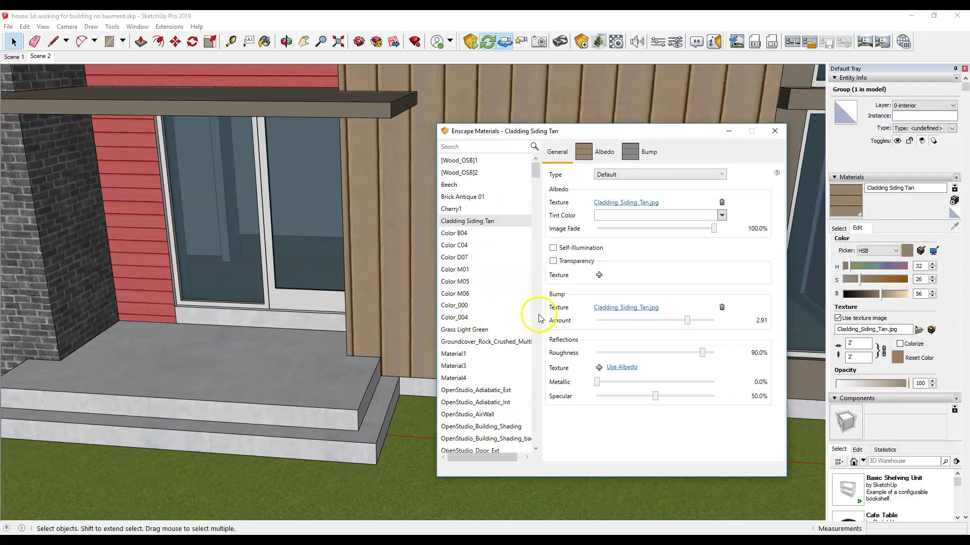
pyautogui.click(537, 167)
pyautogui.moveTo(537, 166); pyautogui.dragTo(536, 181)
pyautogui.press('b')
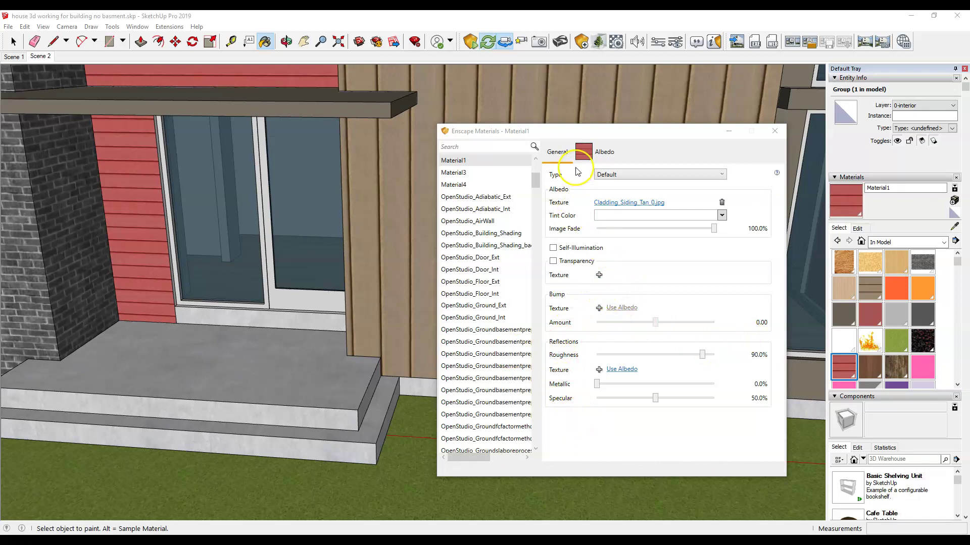
pyautogui.click(622, 307)
pyautogui.click(649, 152)
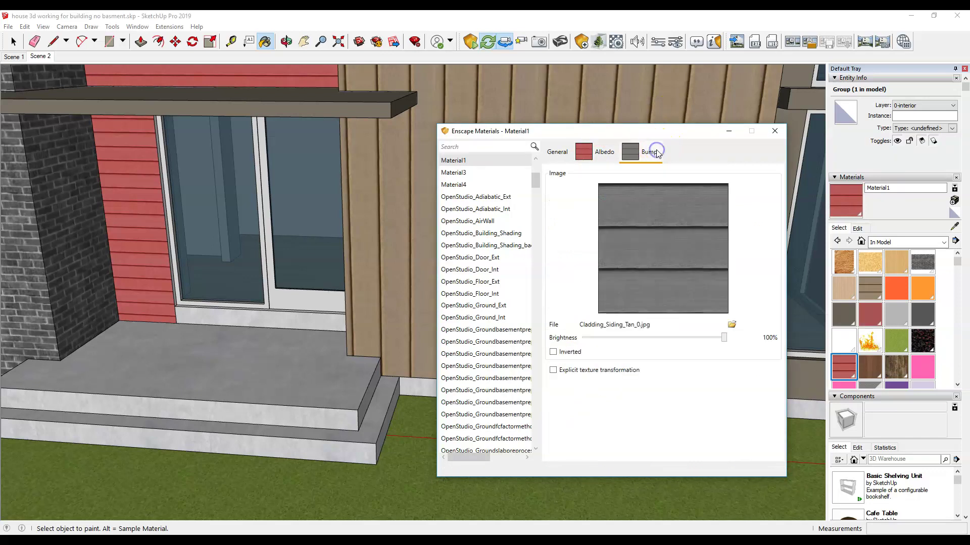
pyautogui.click(558, 151)
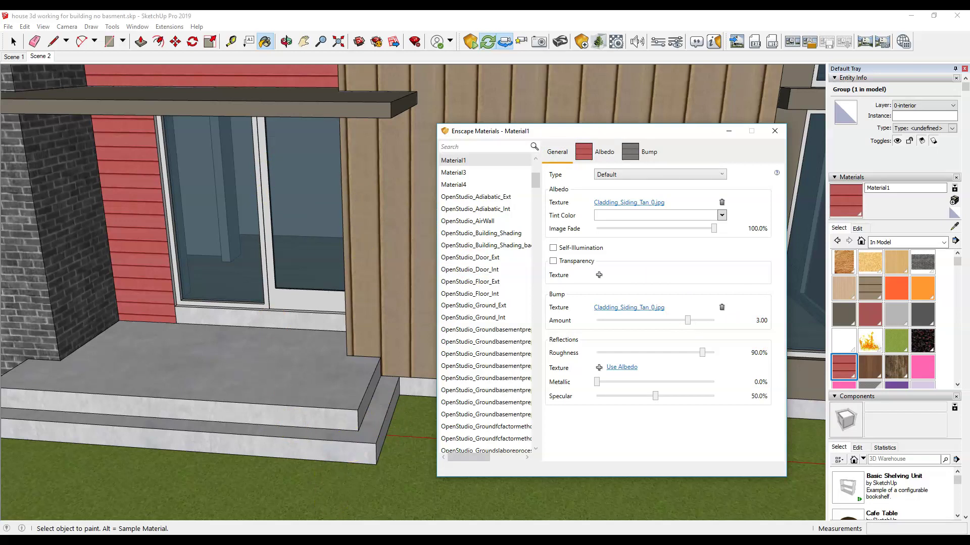
# Examine the red siding around the front door in the Enscape render window and return to SketchUp
pyautogui.hotkey('alt', 'Tab')
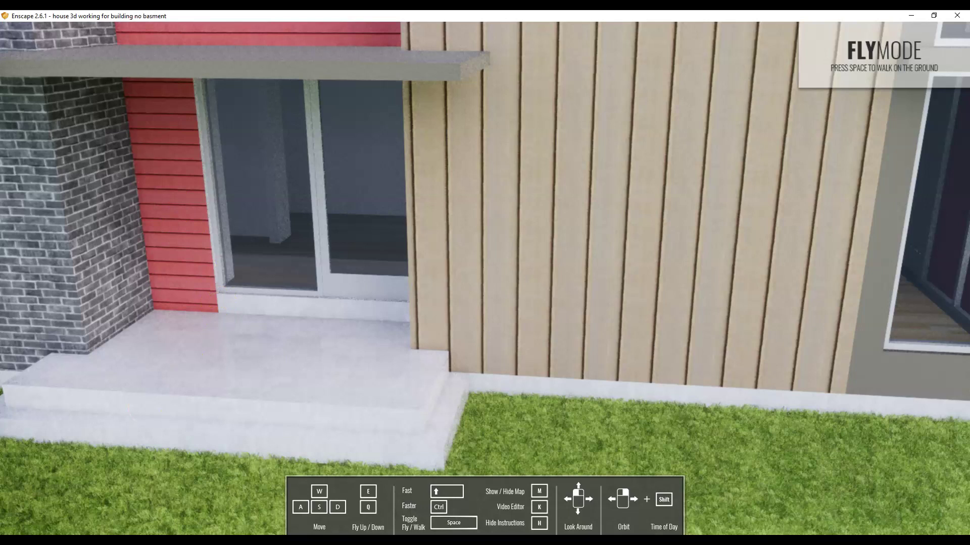
pyautogui.moveTo(196, 540)
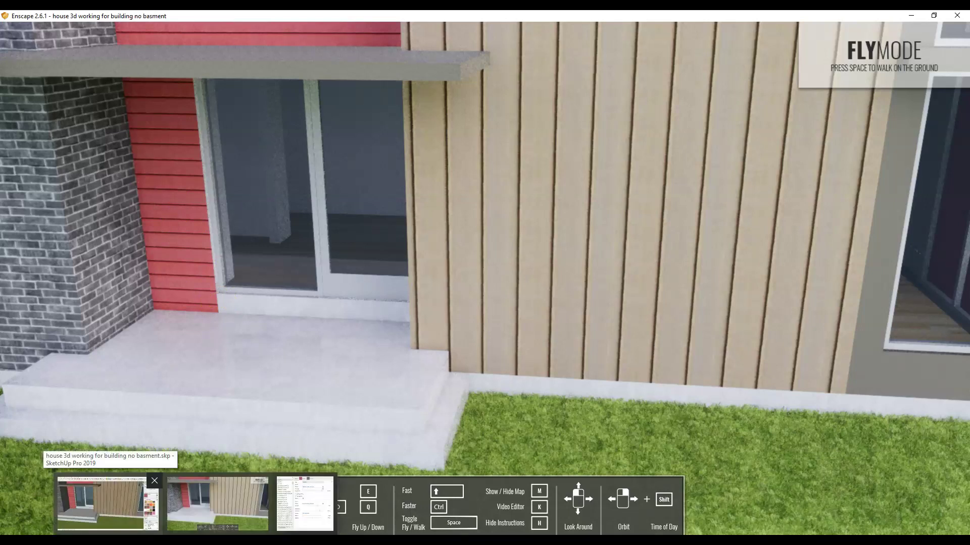
pyautogui.click(108, 503)
# Frame the whole house, examine its exterior materials in the Enscape render window and return to SketchUp
pyautogui.scroll(-5, 258, 287)
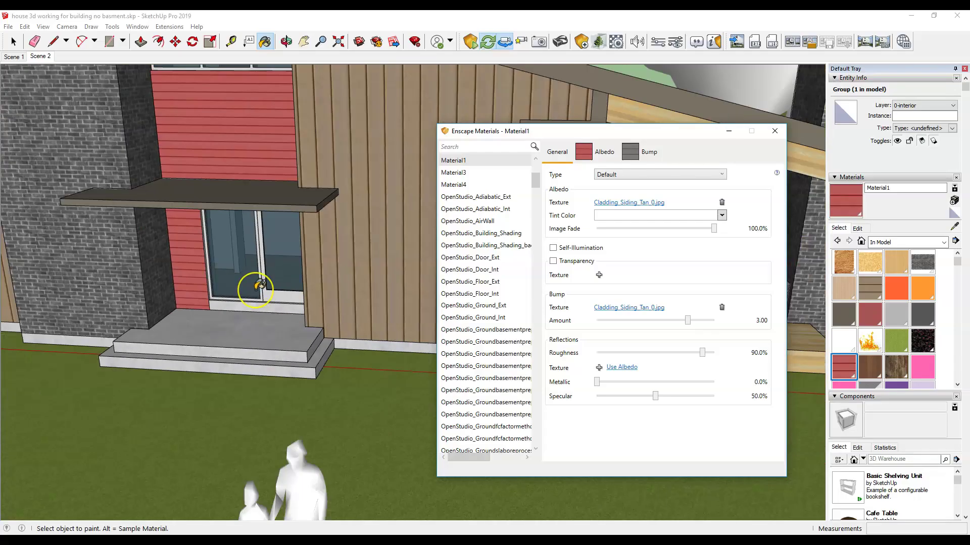
pyautogui.scroll(-3, 258, 287)
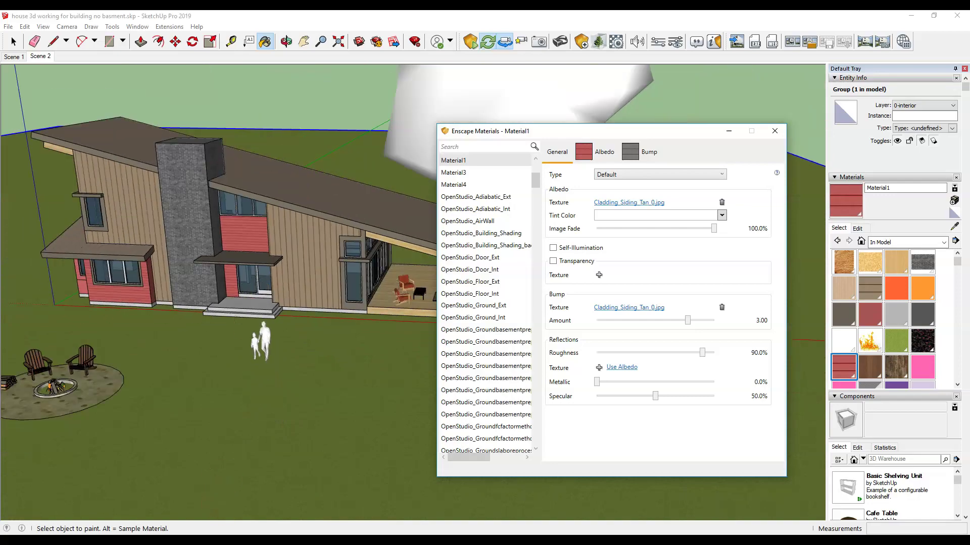
pyautogui.click(222, 541)
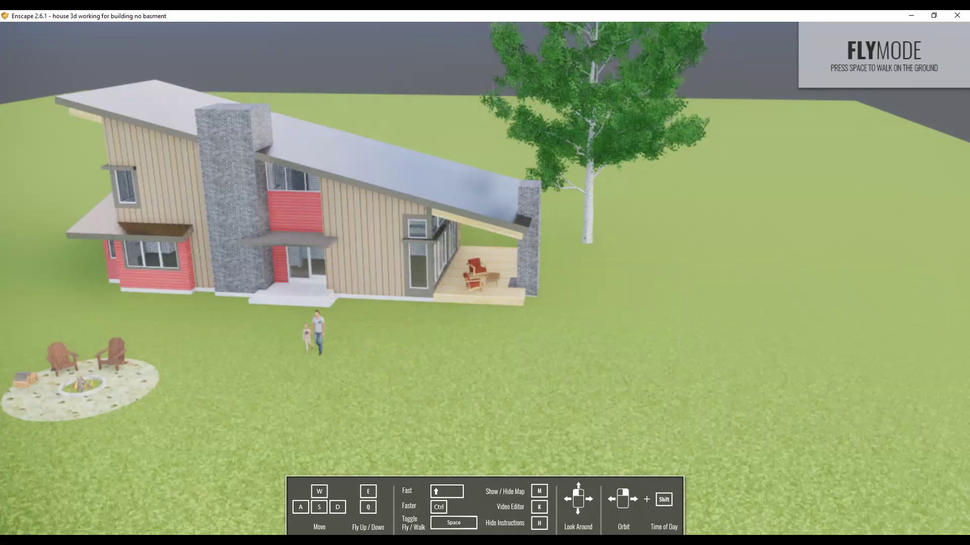
pyautogui.moveTo(195, 541)
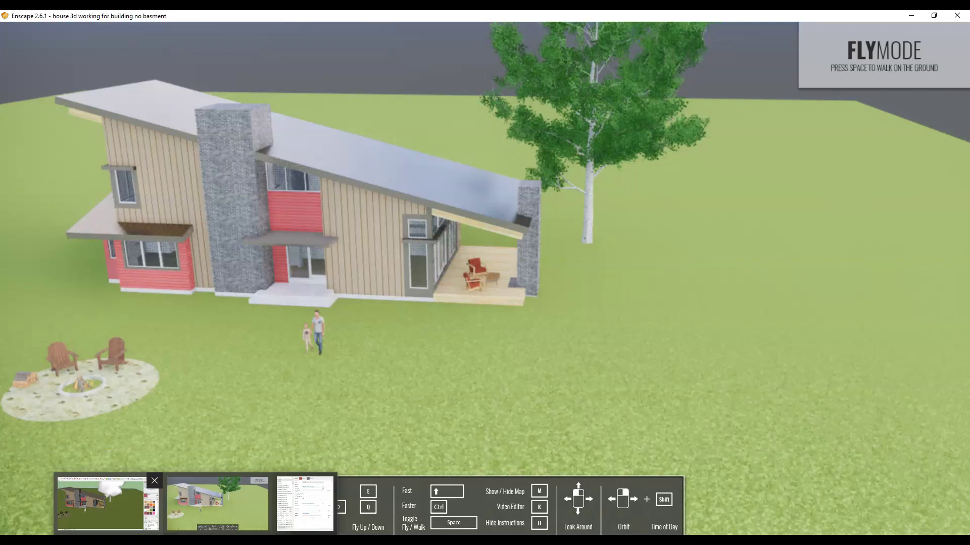
pyautogui.click(132, 521)
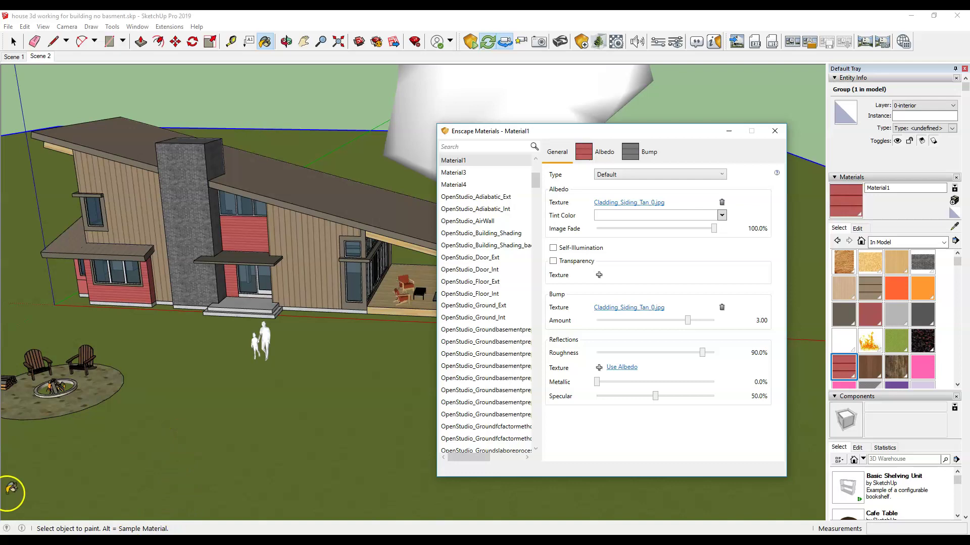